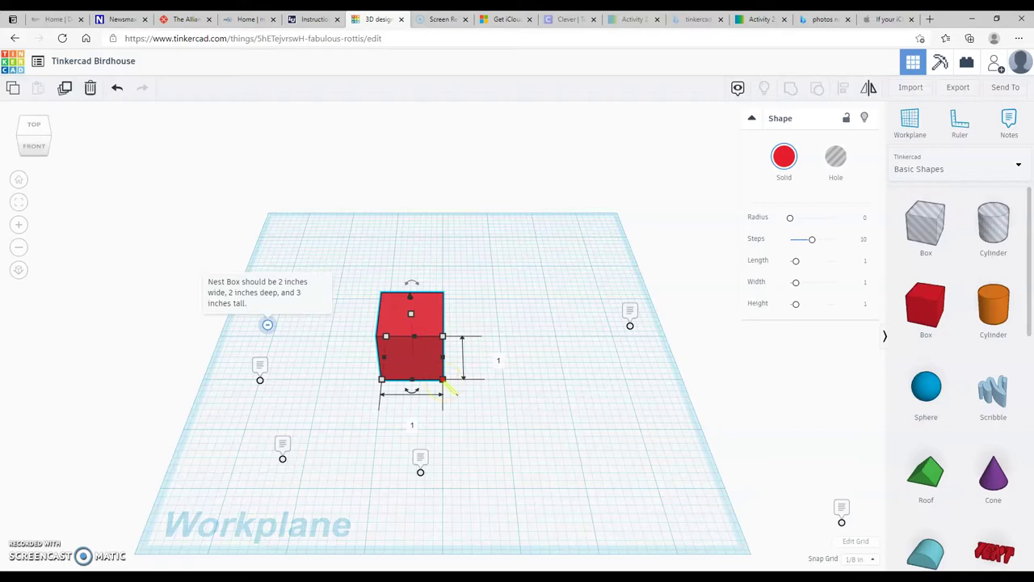
Resize the red box to 2 inches wide, 2 inches deep and 3 inches tall.
{"action": "left_click", "coordinate": [410, 418]}
{"action": "type", "text": "2"}
{"action": "left_click", "coordinate": [493, 357]}
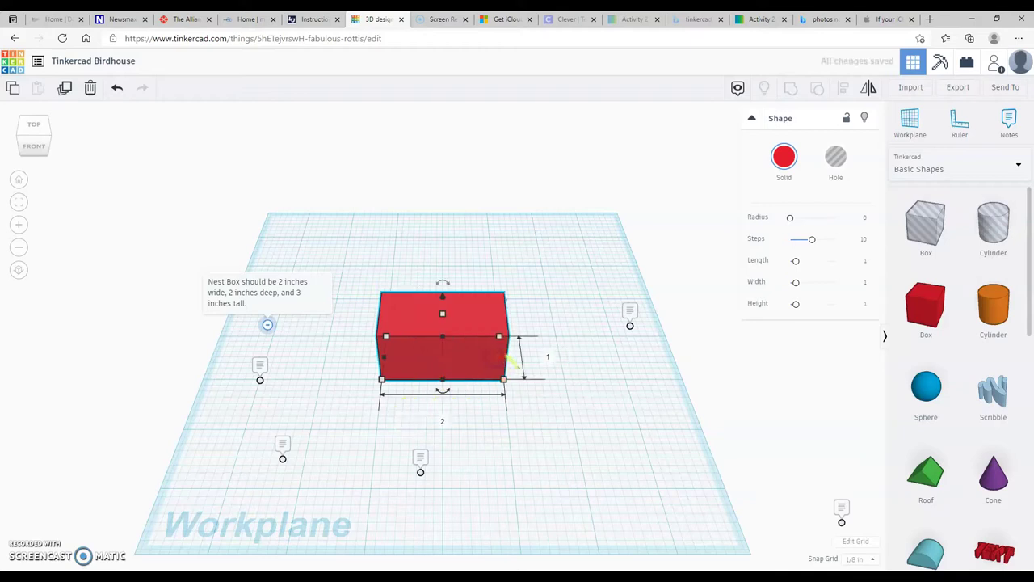
{"action": "type", "text": "2"}
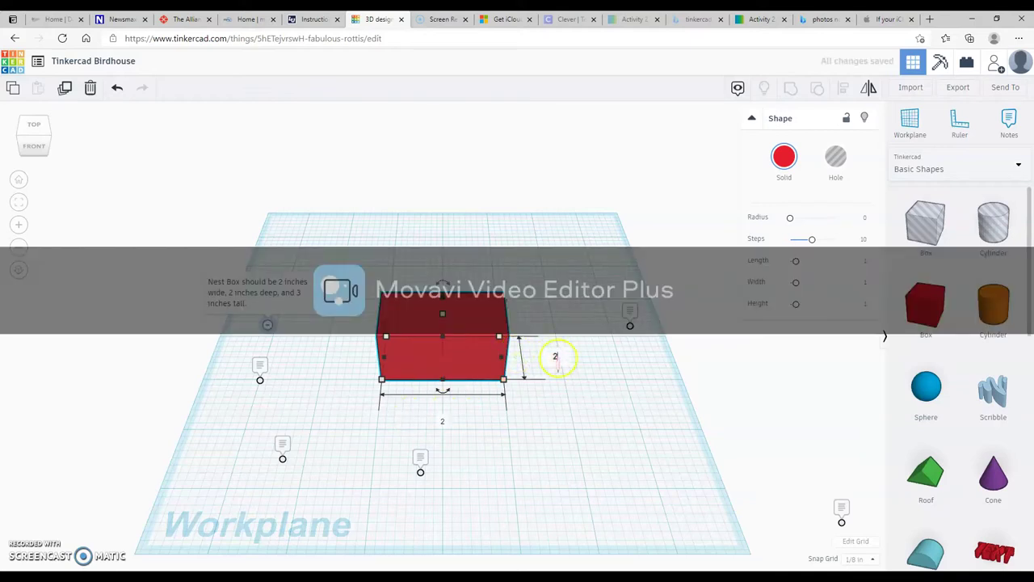
{"action": "key", "text": "Return"}
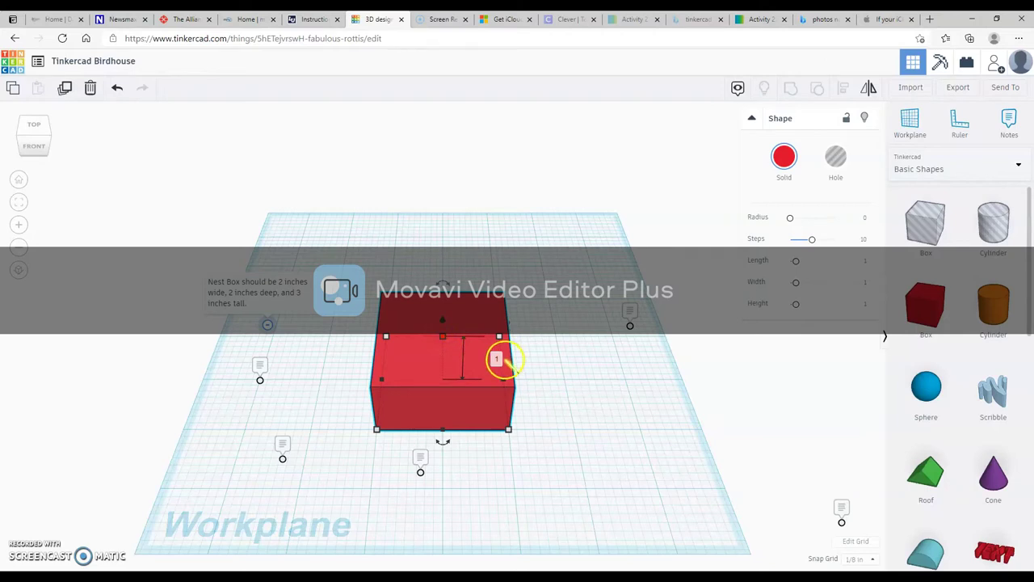
{"action": "left_click", "coordinate": [497, 358]}
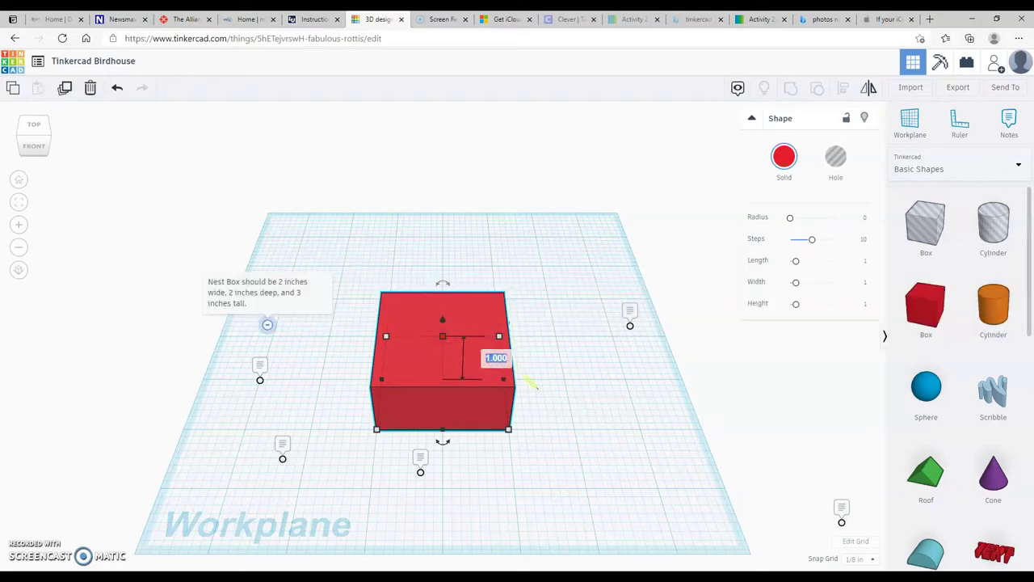
{"action": "key", "text": "Return"}
Place a hole box beside the nest box and size it 1.2 inches wide, 1.2 inches deep and 2.6 inches tall.
{"action": "mouse_move", "coordinate": [261, 378]}
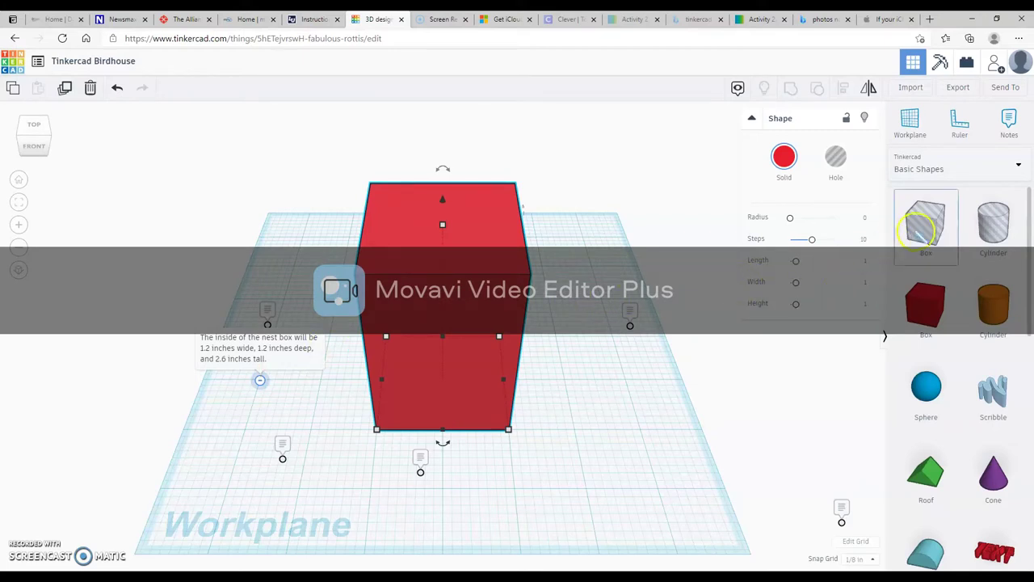
{"action": "left_click_drag", "start_coordinate": [894, 248], "coordinate": [602, 396]}
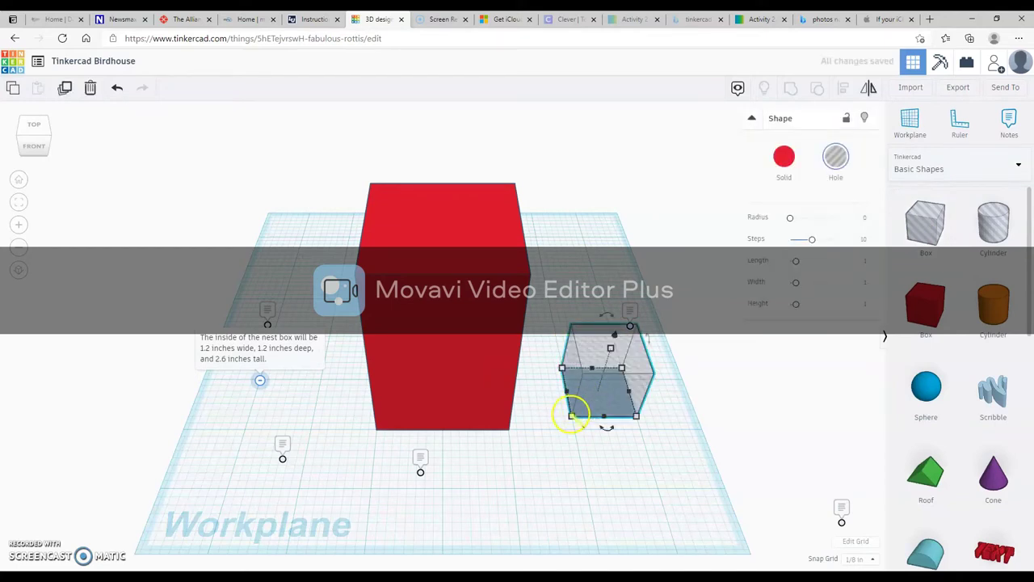
{"action": "left_click", "coordinate": [572, 416]}
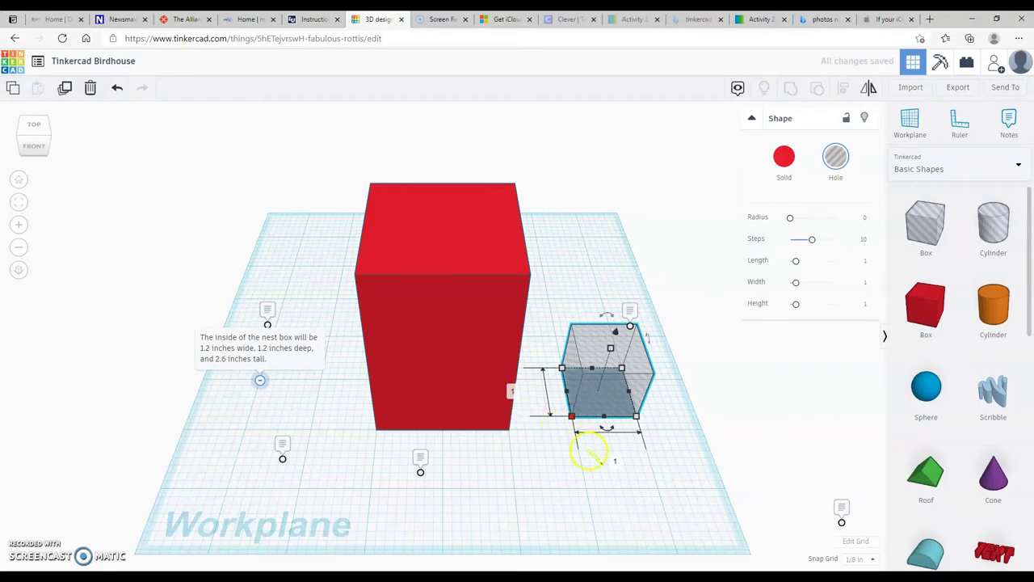
{"action": "left_click", "coordinate": [615, 461]}
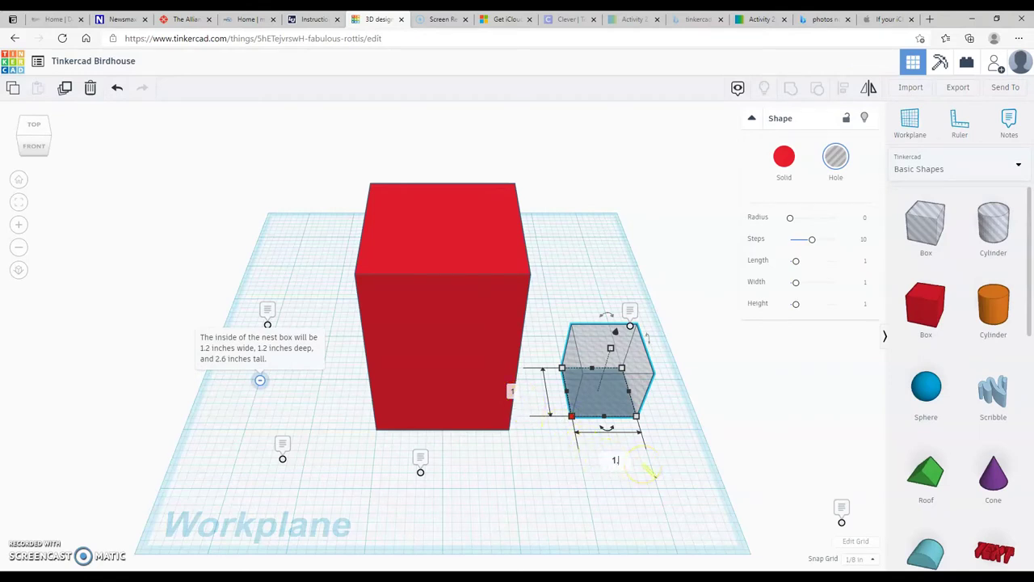
{"action": "left_click", "coordinate": [511, 392]}
{"action": "type", "text": "1.2"}
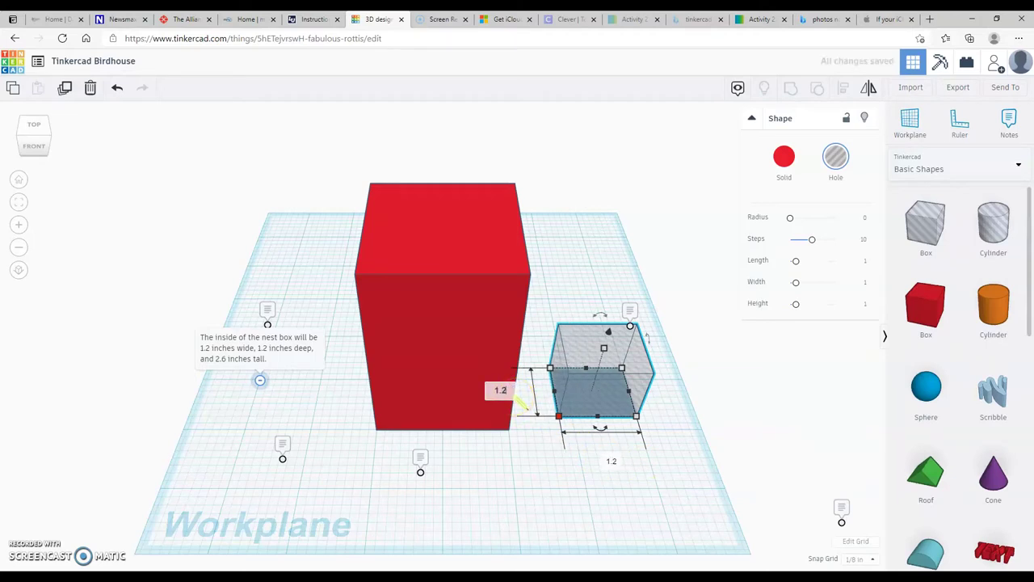
{"action": "left_click", "coordinate": [610, 356]}
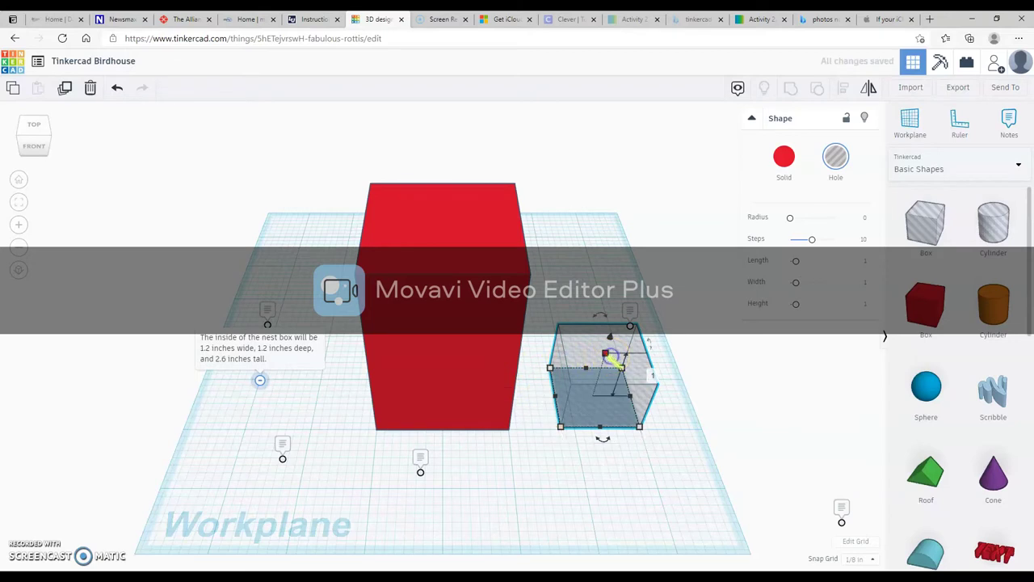
{"action": "left_click", "coordinate": [652, 376]}
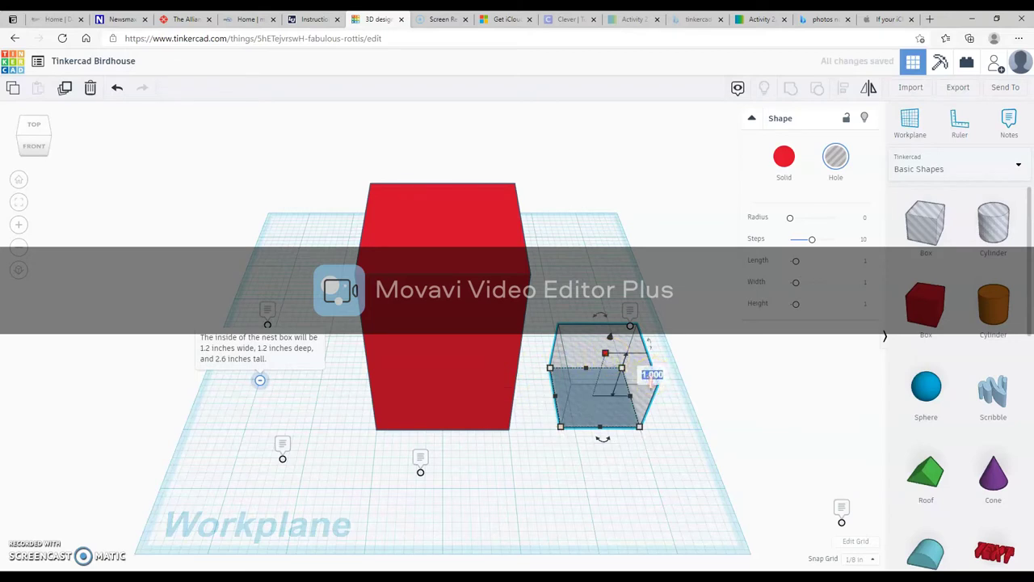
{"action": "type", "text": "2.6"}
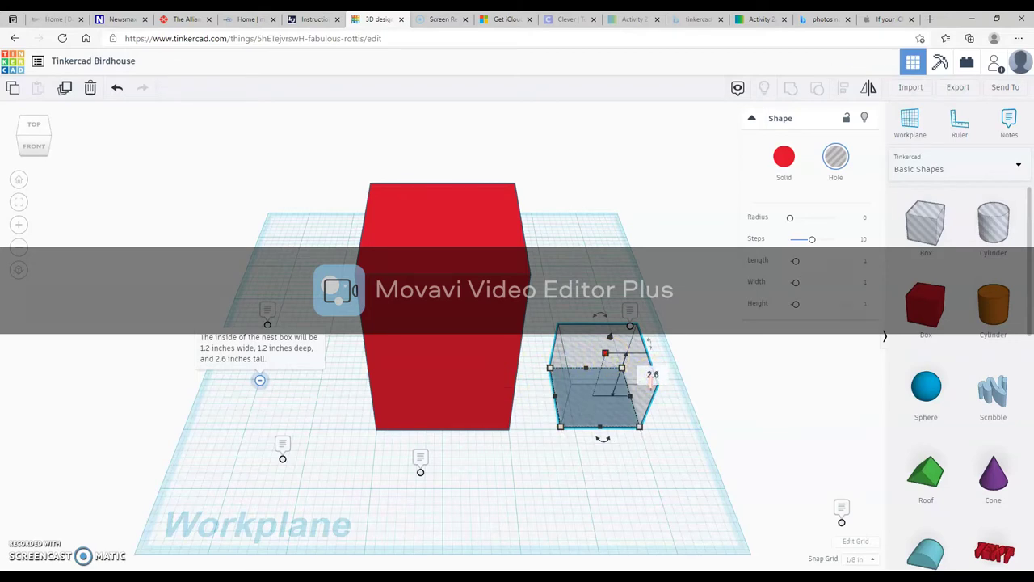
{"action": "key", "text": "Return"}
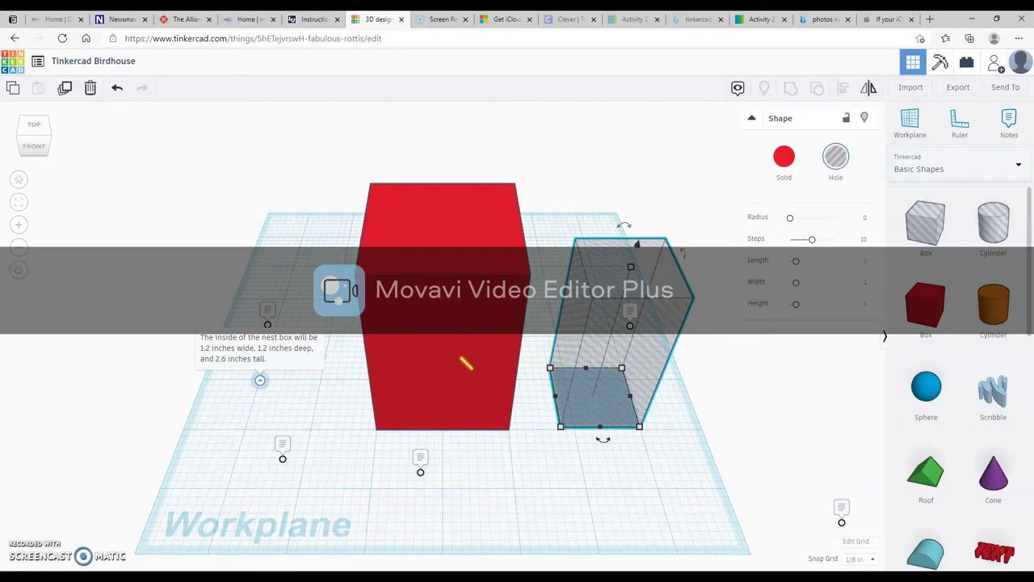
Align the hole box to the red nest box, centred in width and depth and flush with its top, and group both shapes.
{"action": "left_click", "coordinate": [466, 363], "text": "shift"}
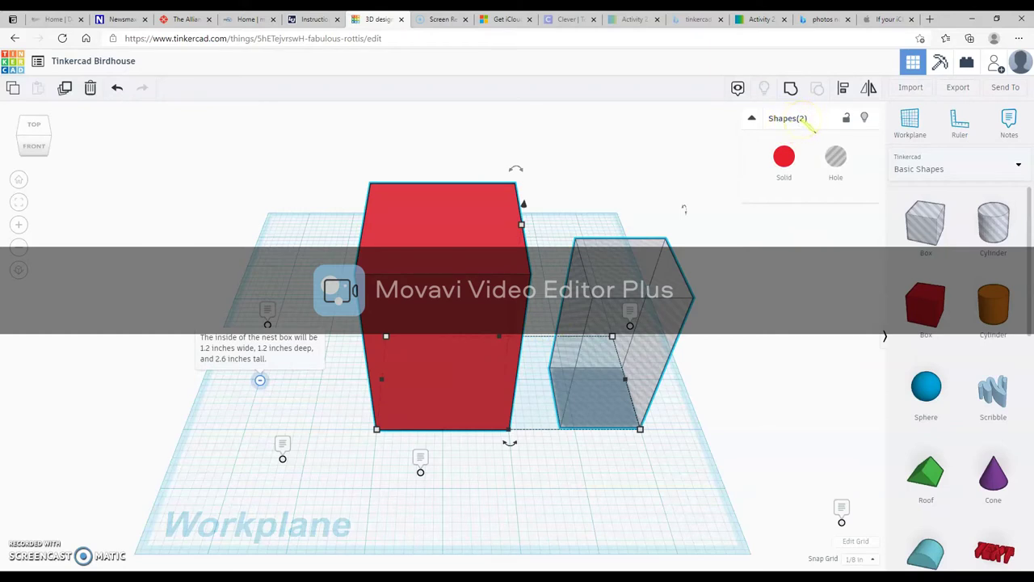
{"action": "left_click", "coordinate": [843, 88]}
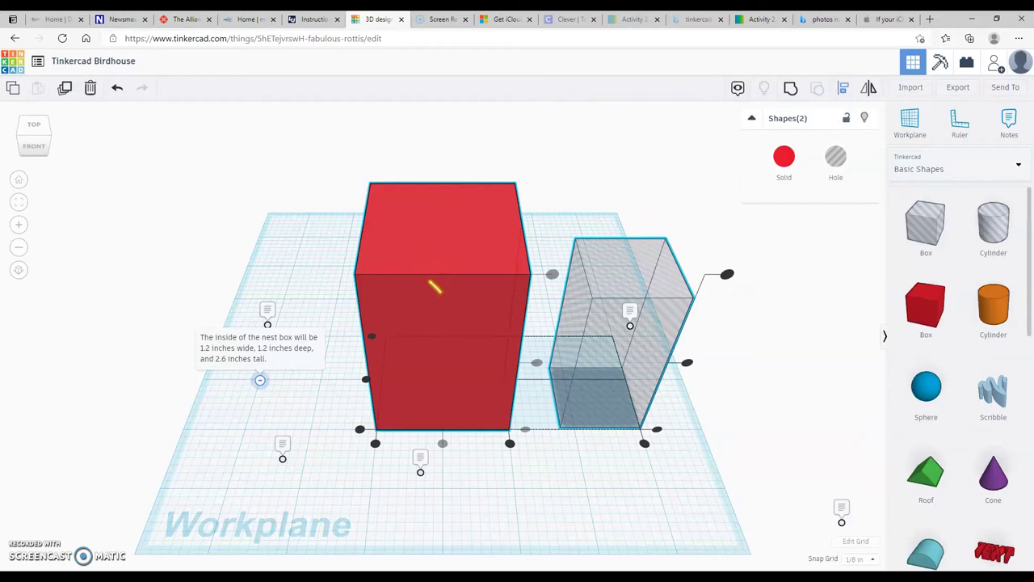
{"action": "left_click", "coordinate": [432, 285]}
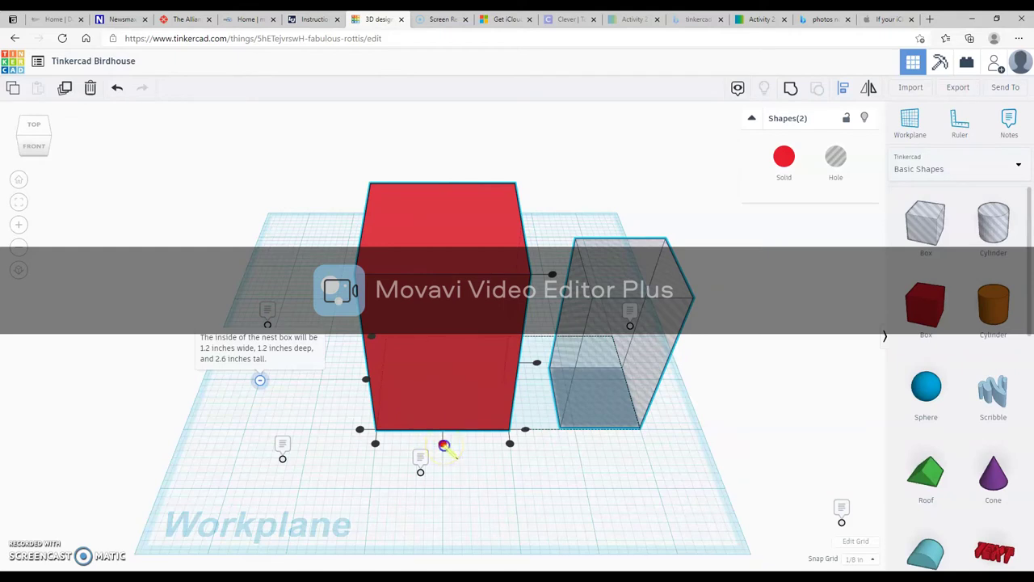
{"action": "left_click", "coordinate": [443, 445]}
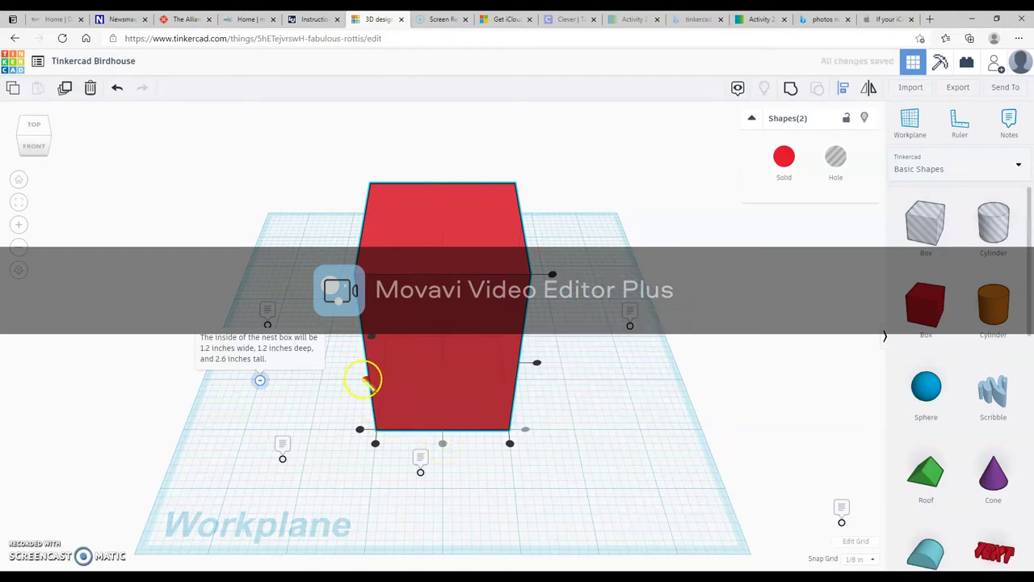
{"action": "left_click", "coordinate": [552, 275]}
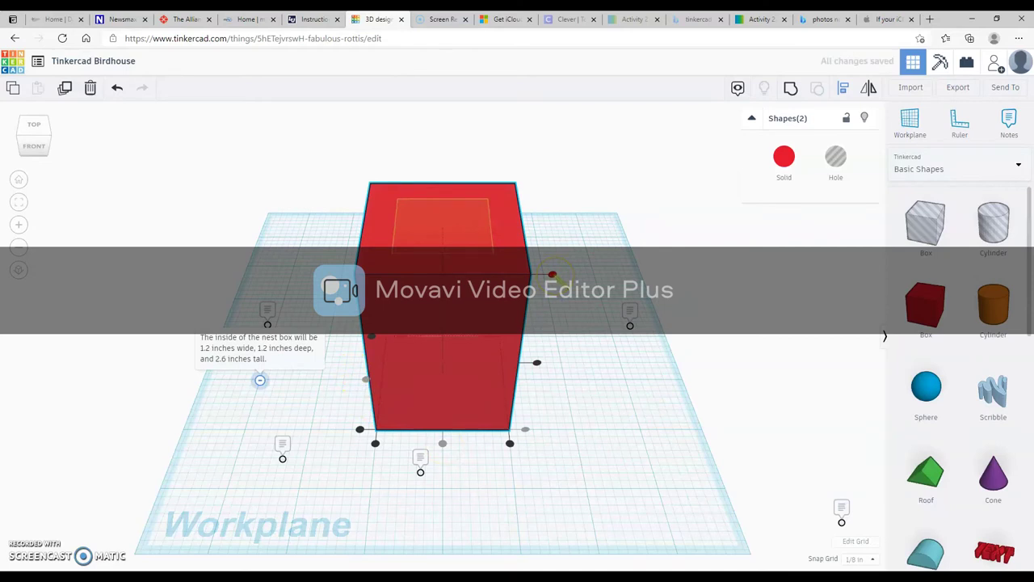
{"action": "left_click", "coordinate": [552, 275]}
{"action": "right_click_drag", "start_coordinate": [576, 257], "coordinate": [587, 240]}
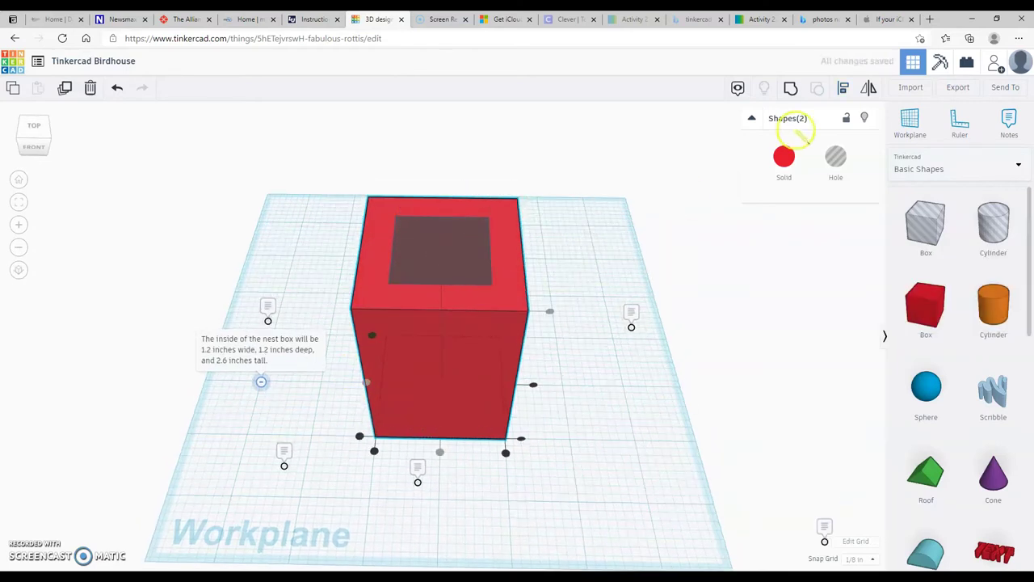
{"action": "left_click", "coordinate": [790, 91]}
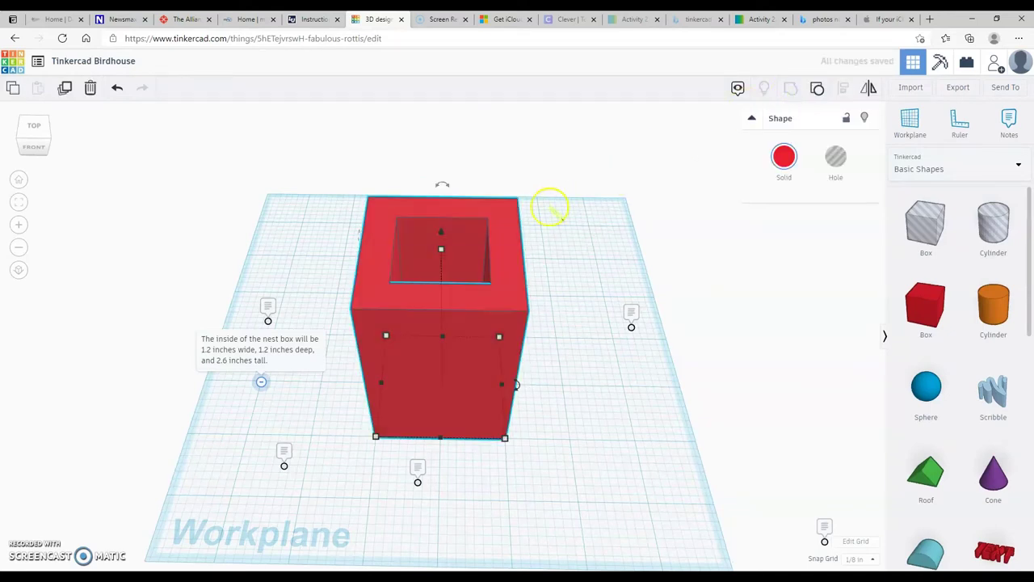
Place a roof shape beside the nest box and size it 0.5 inches tall, 4 inches wide and 4 inches deep.
{"action": "mouse_move", "coordinate": [574, 205]}
{"action": "right_mouse_down"}
{"action": "mouse_move", "coordinate": [534, 231]}
{"action": "mouse_move", "coordinate": [585, 196]}
{"action": "right_mouse_up"}
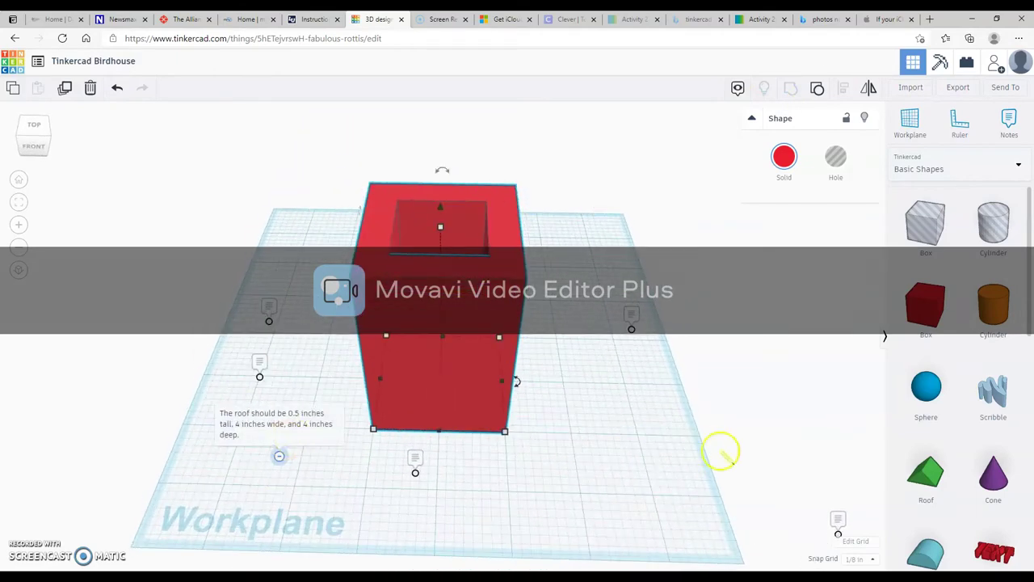
{"action": "left_click_drag", "start_coordinate": [926, 478], "coordinate": [610, 388]}
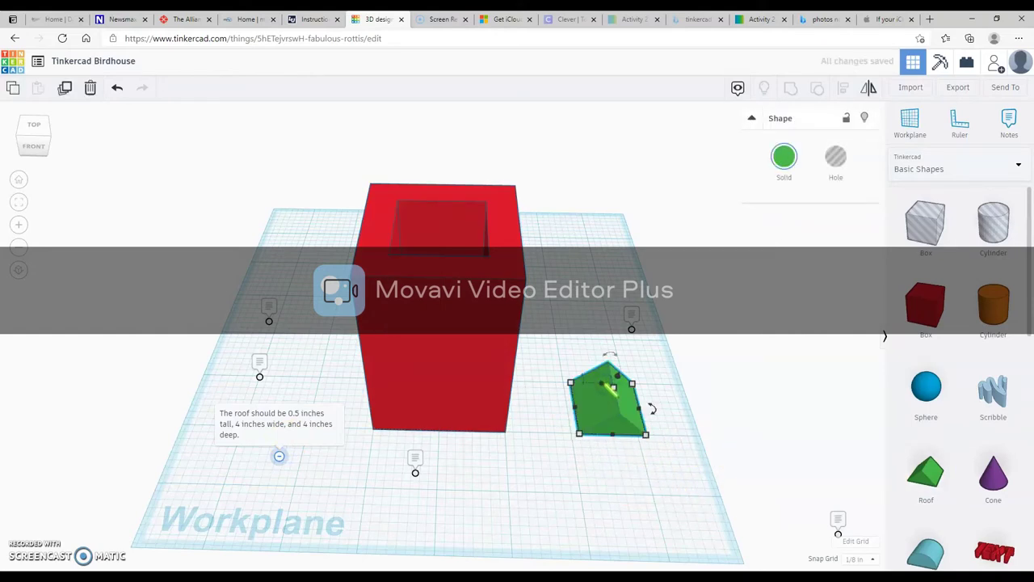
{"action": "left_click", "coordinate": [664, 396]}
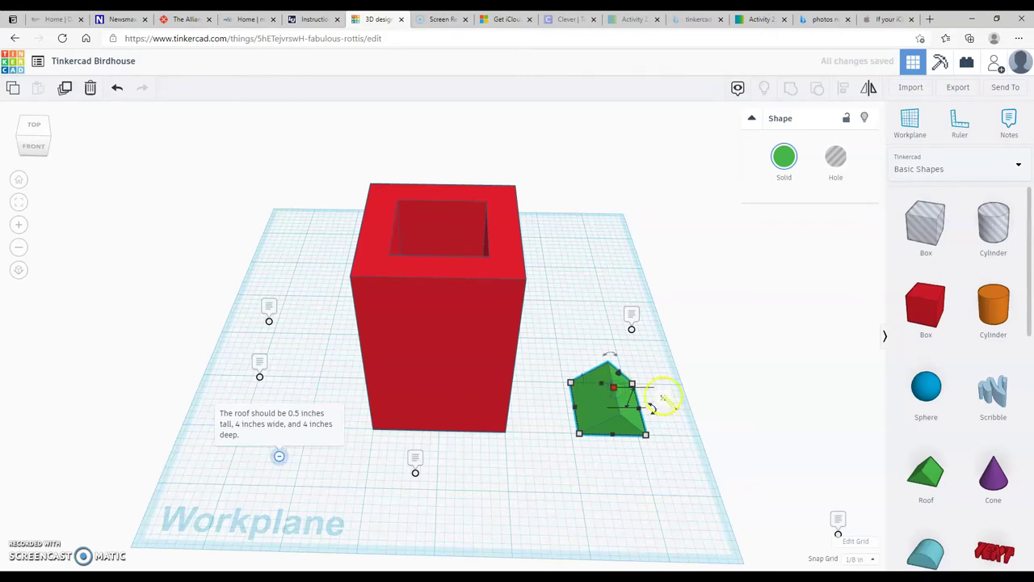
{"action": "left_click", "coordinate": [652, 453]}
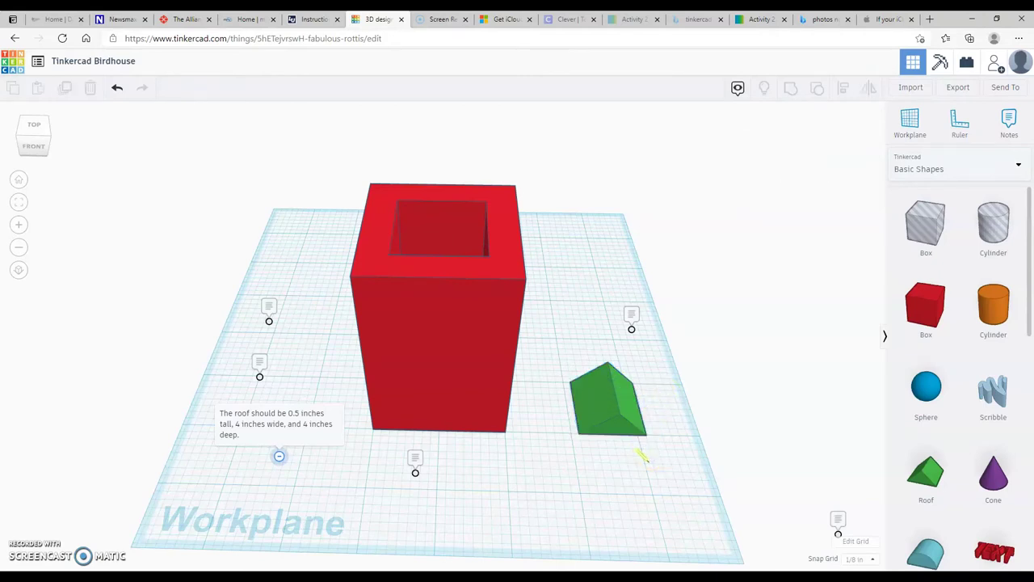
{"action": "left_click", "coordinate": [594, 433]}
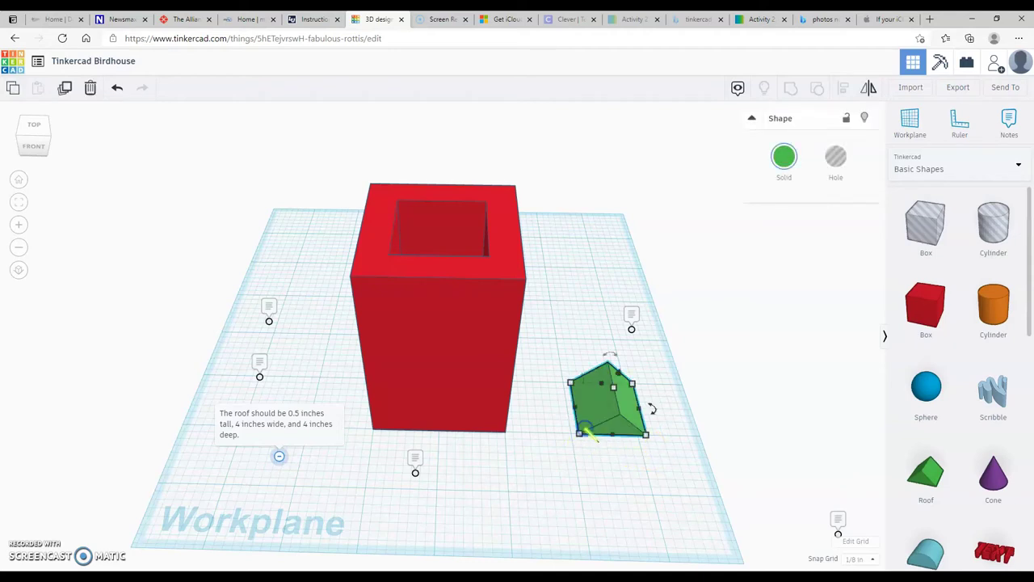
{"action": "left_click", "coordinate": [620, 478]}
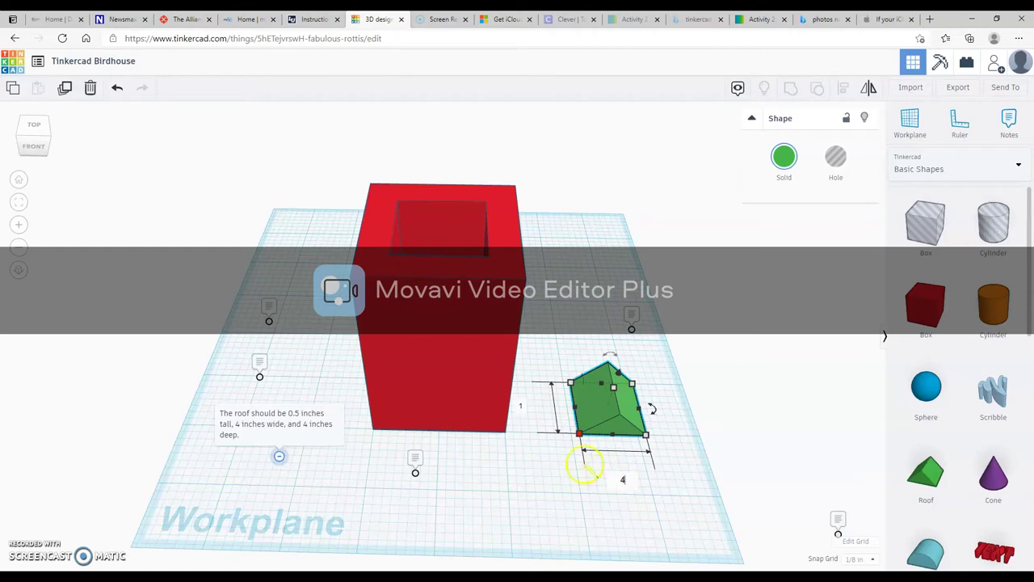
{"action": "key", "text": "Tab"}
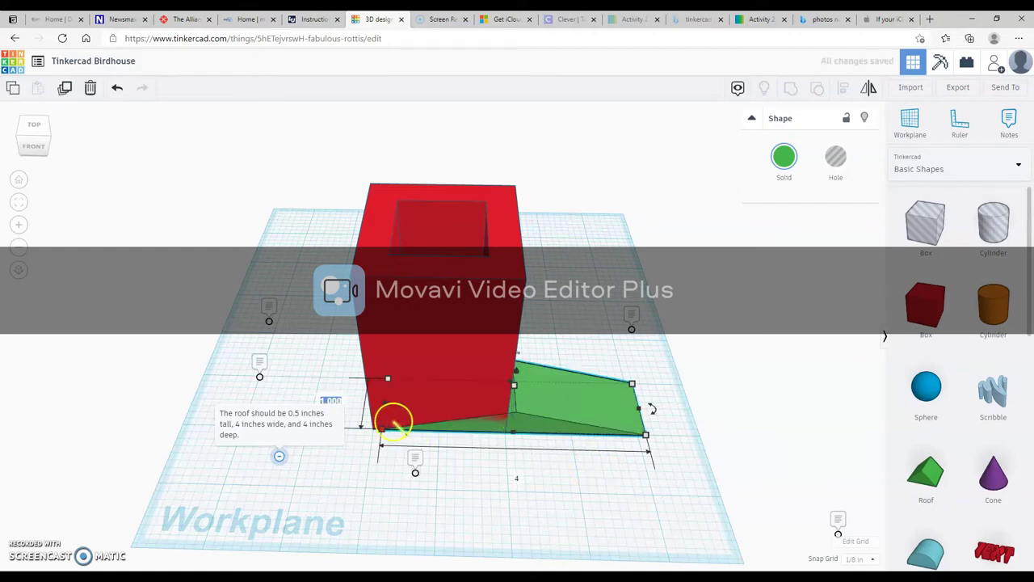
Raise the green roof 3 inches above the workplane, level with the top of the nest box.
{"action": "right_click_drag", "start_coordinate": [394, 424], "coordinate": [364, 485]}
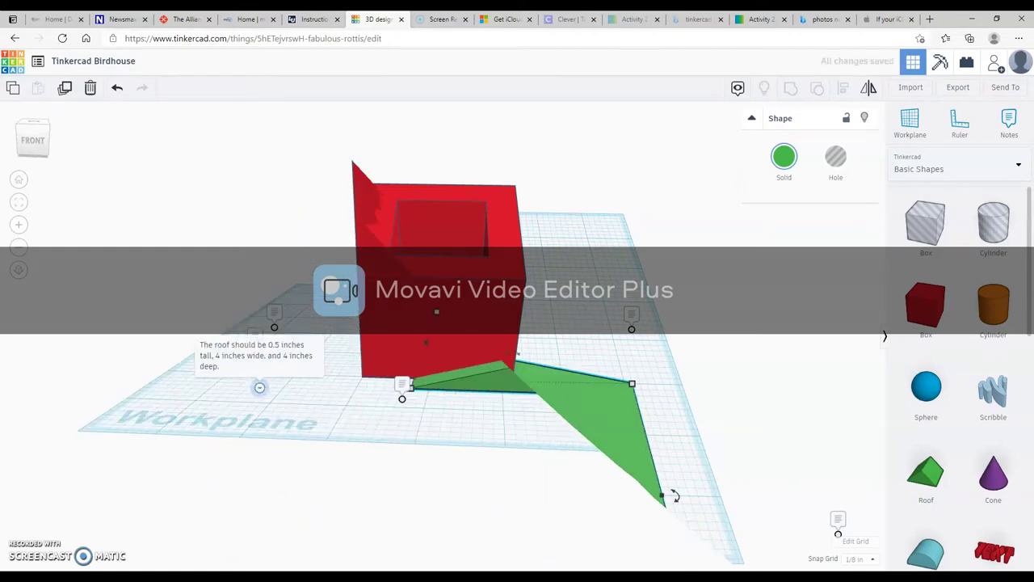
{"action": "right_click_drag", "start_coordinate": [675, 496], "coordinate": [557, 303]}
{"action": "left_click_drag", "start_coordinate": [552, 299], "coordinate": [554, 98]}
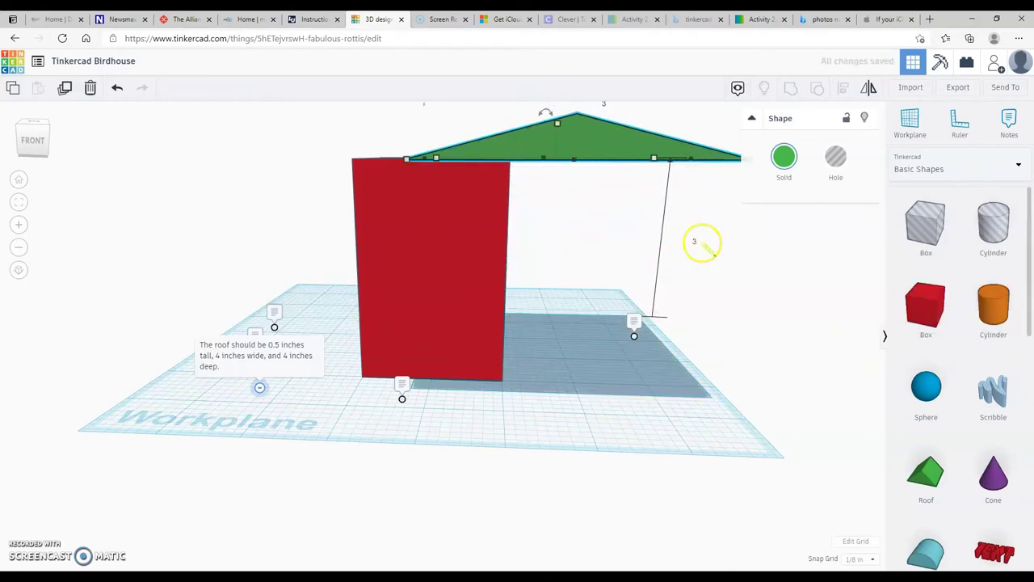
Align the roof with the nest box so it is centred over it in width and depth.
{"action": "mouse_move", "coordinate": [726, 254]}
{"action": "right_mouse_down"}
{"action": "mouse_move", "coordinate": [727, 277]}
{"action": "mouse_move", "coordinate": [720, 248]}
{"action": "right_mouse_up"}
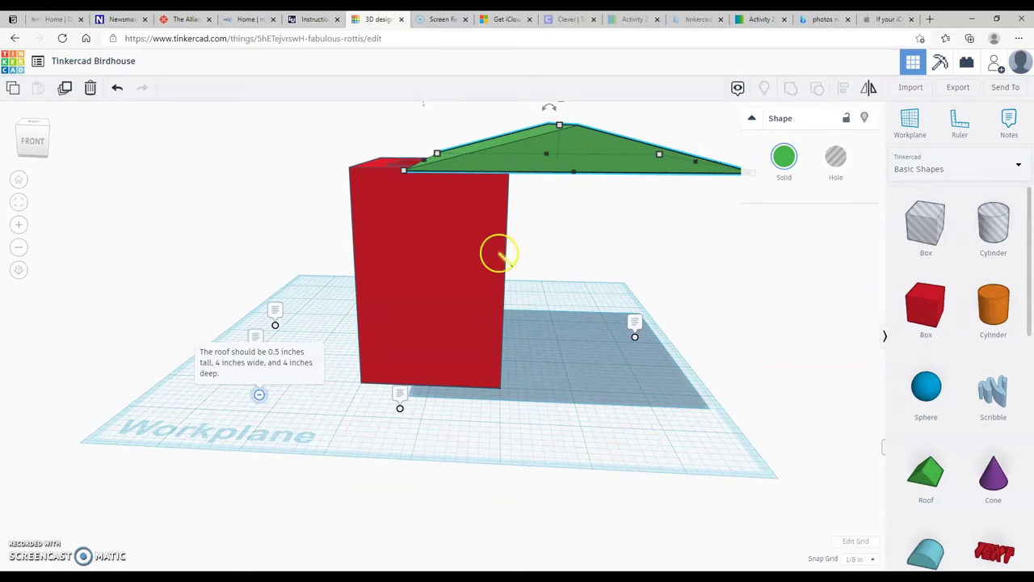
{"action": "left_click", "coordinate": [455, 262], "text": "shift"}
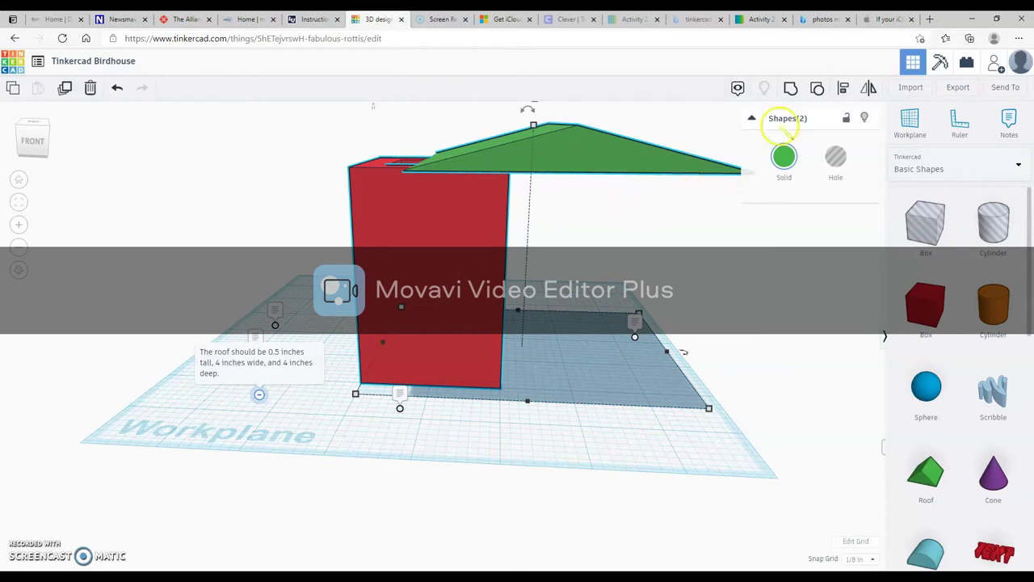
{"action": "left_click", "coordinate": [844, 89]}
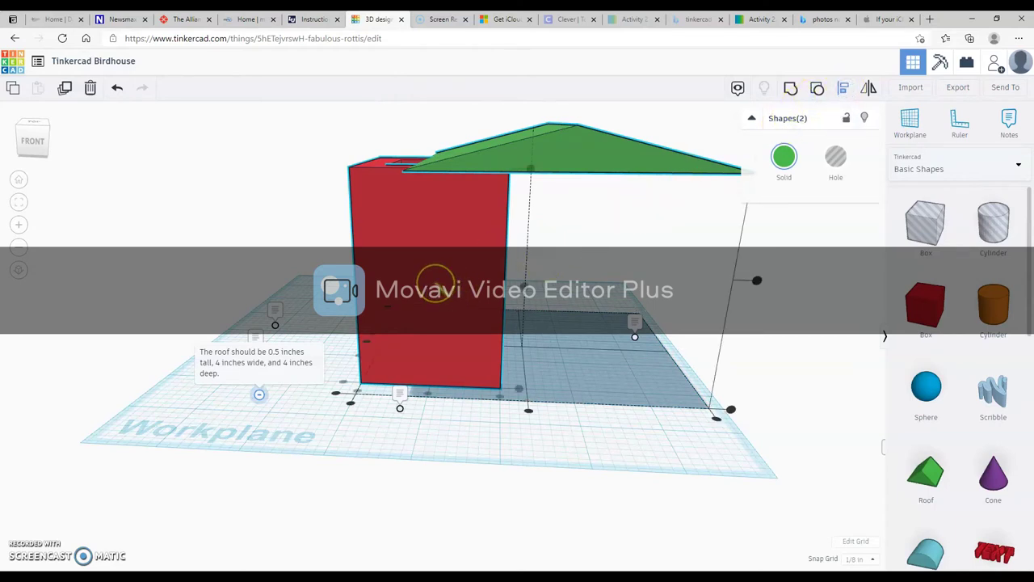
{"action": "left_click", "coordinate": [426, 393]}
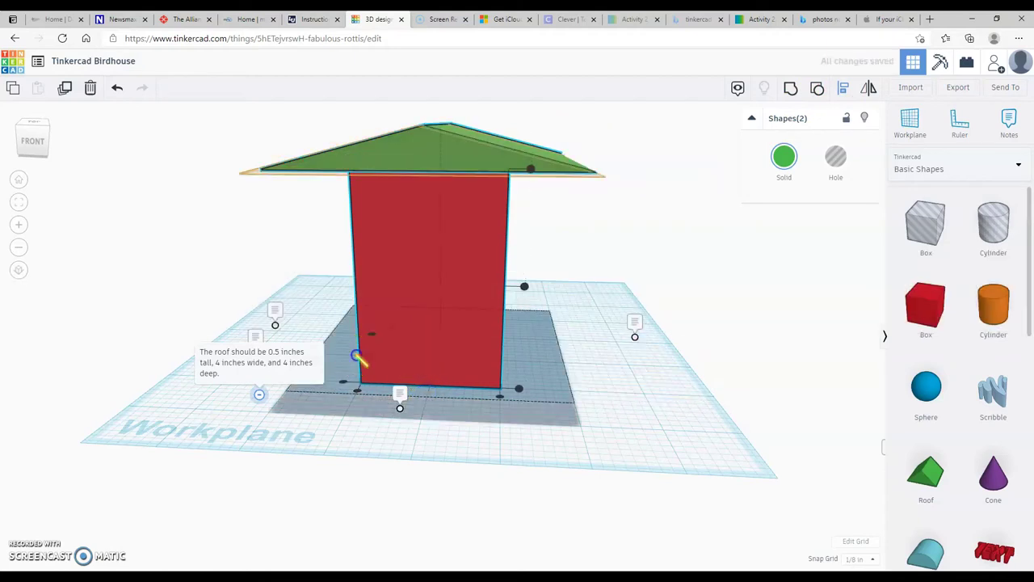
Place a cylinder hole beside the nest box and size it 0.4 inches wide, 0.4 inches deep and 4 inches tall.
{"action": "right_click_drag", "start_coordinate": [619, 244], "coordinate": [651, 343]}
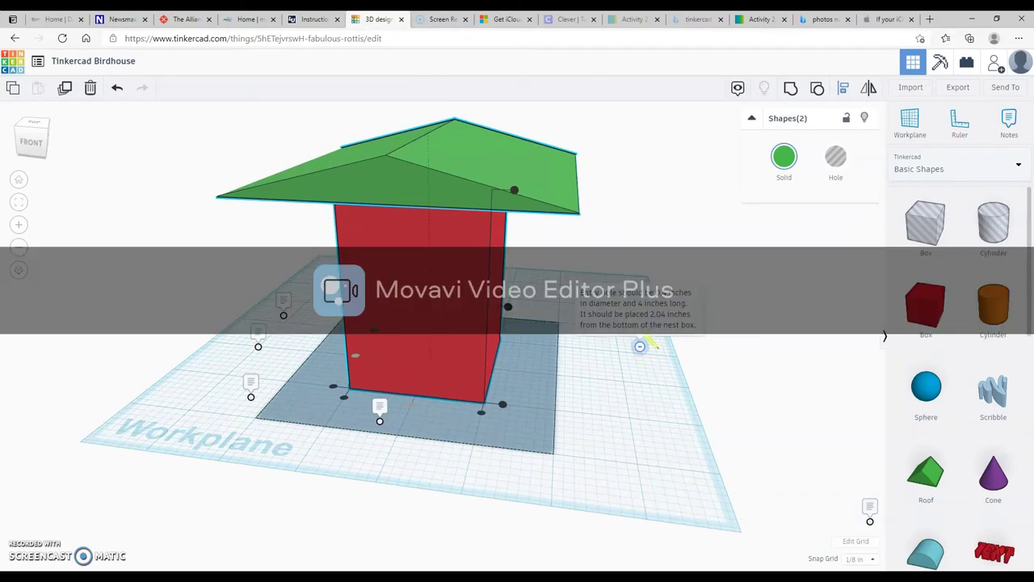
{"action": "left_click_drag", "start_coordinate": [994, 222], "coordinate": [618, 440]}
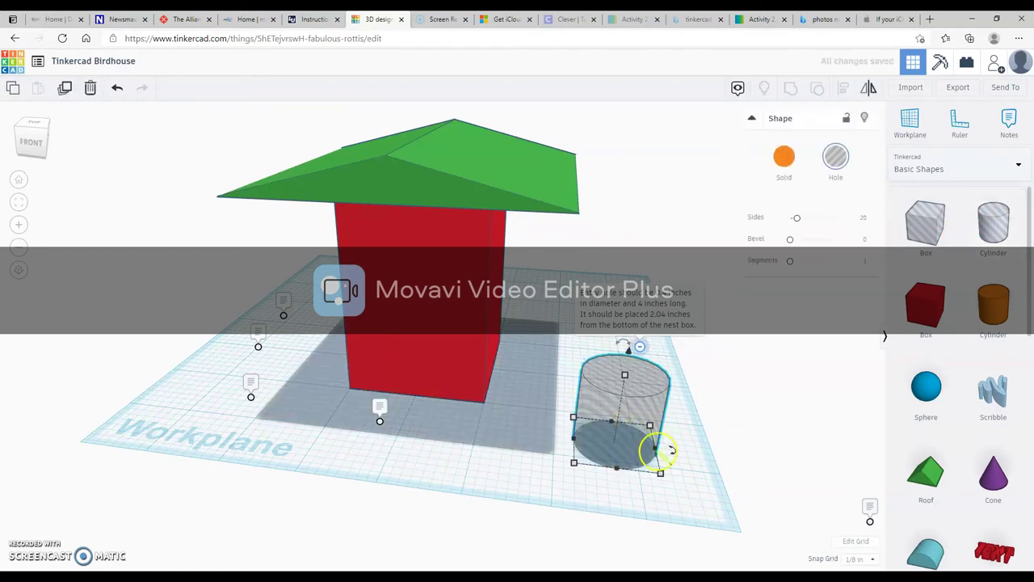
{"action": "left_click", "coordinate": [621, 511]}
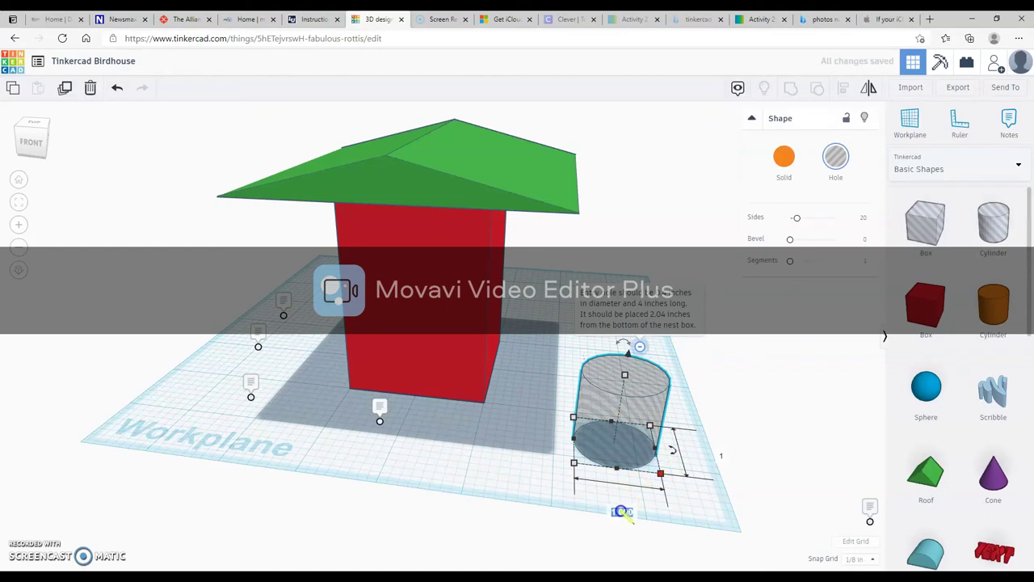
{"action": "type", "text": "0.4"}
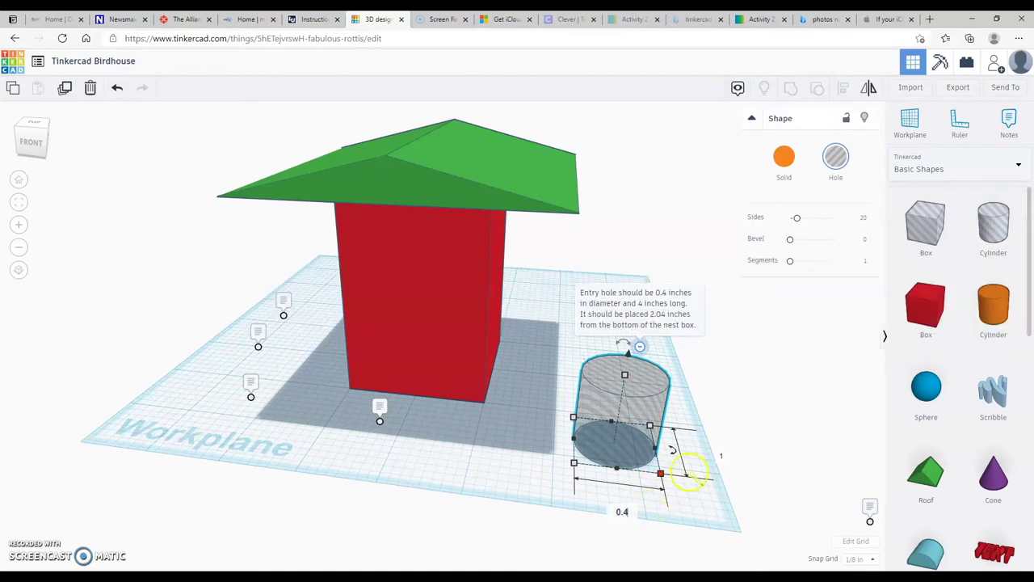
{"action": "left_click", "coordinate": [720, 456]}
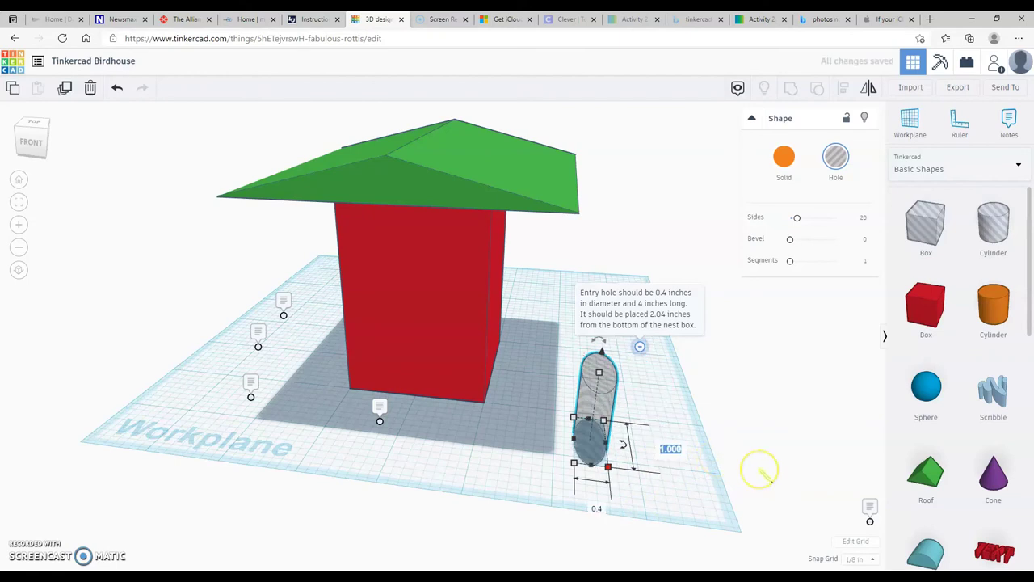
{"action": "left_click", "coordinate": [716, 439]}
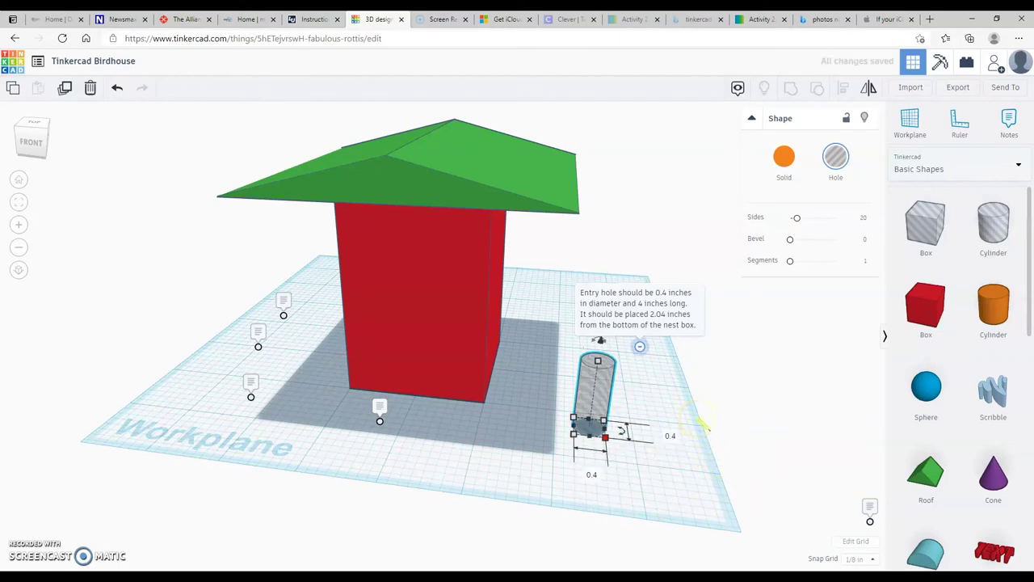
{"action": "left_click", "coordinate": [637, 377]}
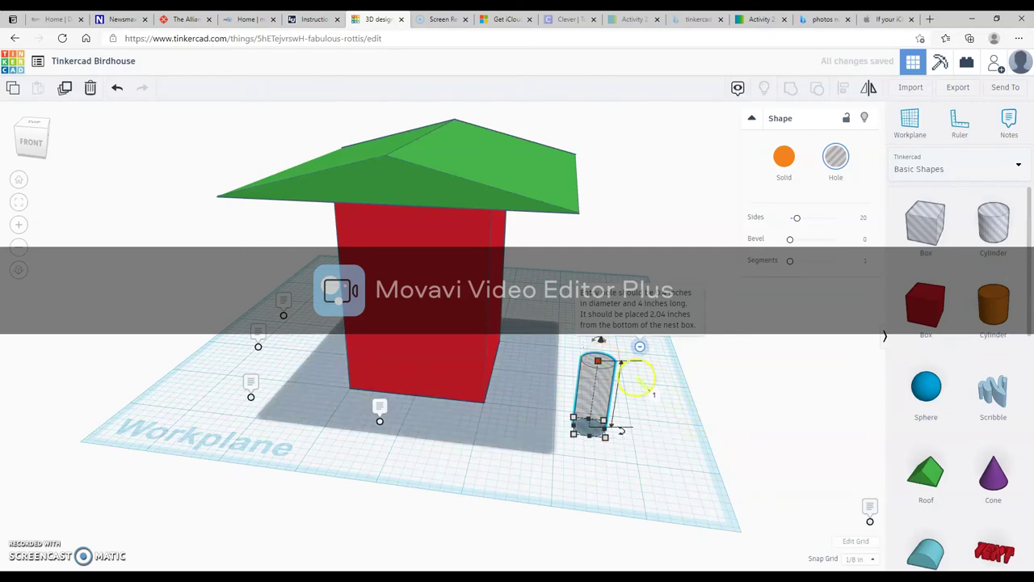
{"action": "left_click", "coordinate": [654, 394]}
{"action": "type", "text": "4"}
{"action": "key", "text": "Return"}
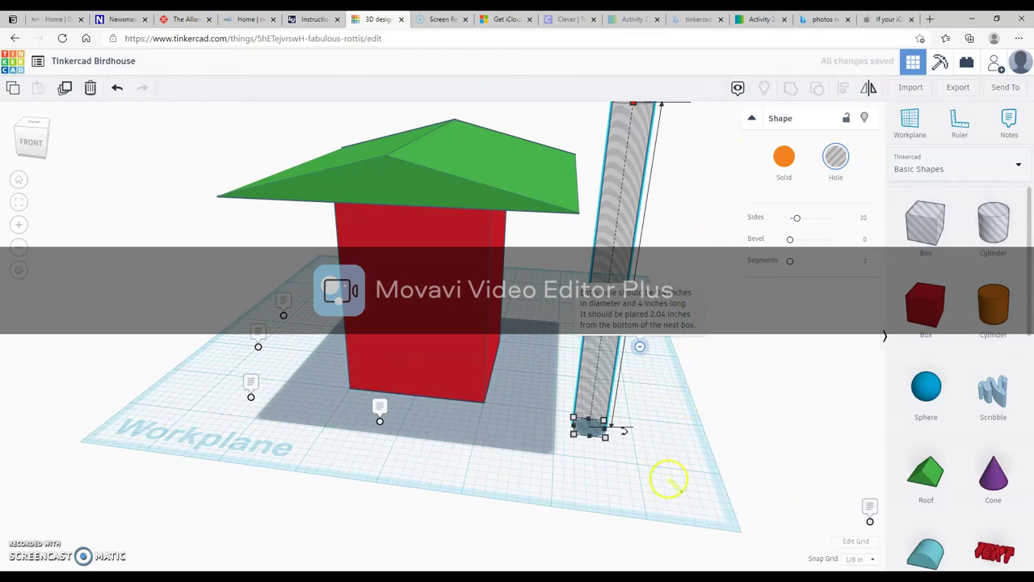
Rotate the cylinder hole to lie horizontally from front to back and raise it 2.04 inches above the workplane.
{"action": "right_click_drag", "start_coordinate": [684, 344], "coordinate": [611, 335]}
{"action": "right_click_drag", "start_coordinate": [586, 333], "coordinate": [541, 331]}
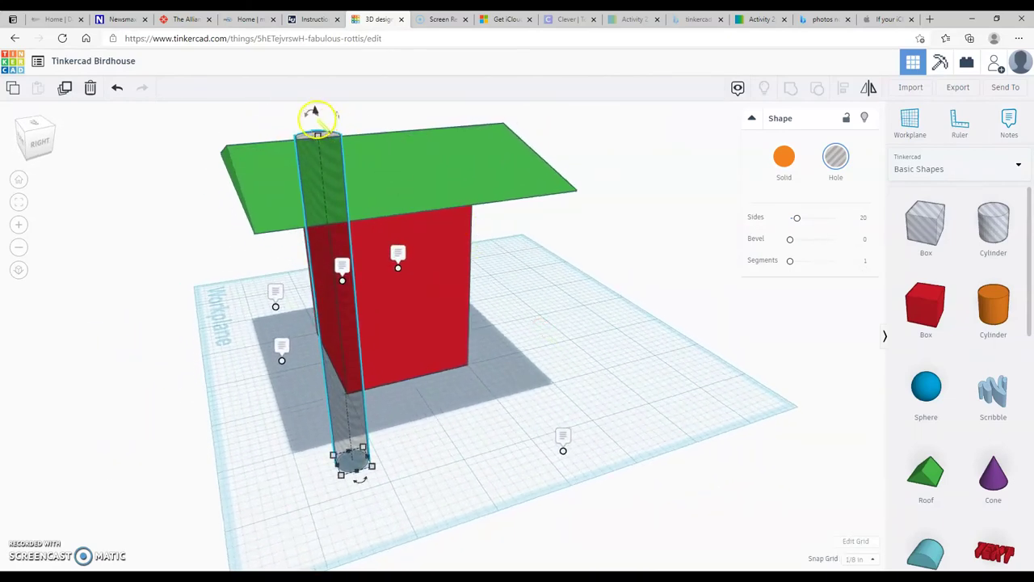
{"action": "mouse_move", "coordinate": [314, 111]}
{"action": "left_click_drag", "start_coordinate": [312, 111], "coordinate": [143, 333]}
{"action": "right_click_drag", "start_coordinate": [143, 333], "coordinate": [655, 339]}
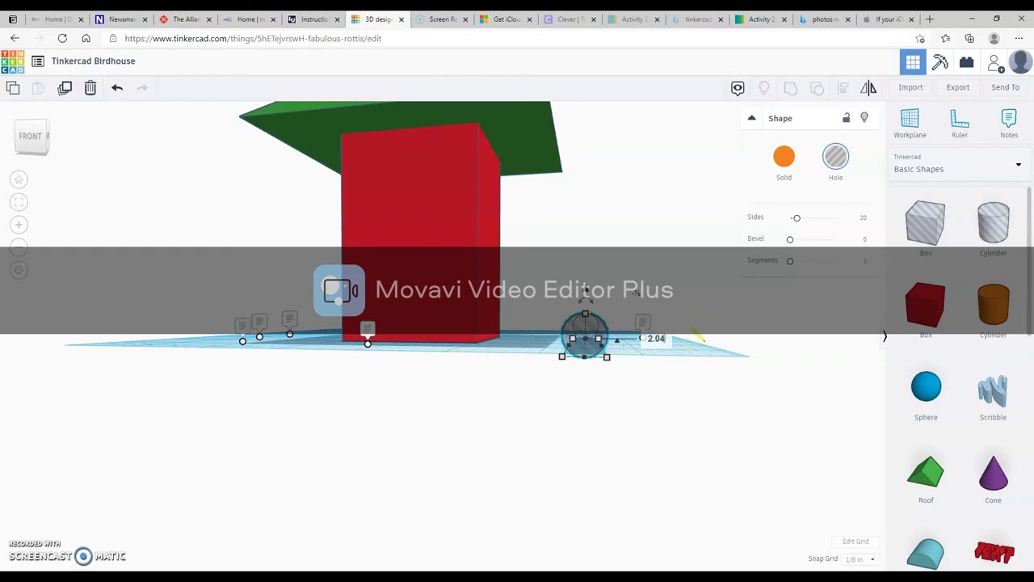
{"action": "key", "text": "Return"}
Align the cylinder hole to the red nest box, centred in width and depth, and group both shapes to cut the entry hole.
{"action": "right_click_drag", "start_coordinate": [688, 223], "coordinate": [694, 246]}
{"action": "left_click", "coordinate": [427, 240]}
{"action": "left_click", "coordinate": [420, 242], "text": "shift"}
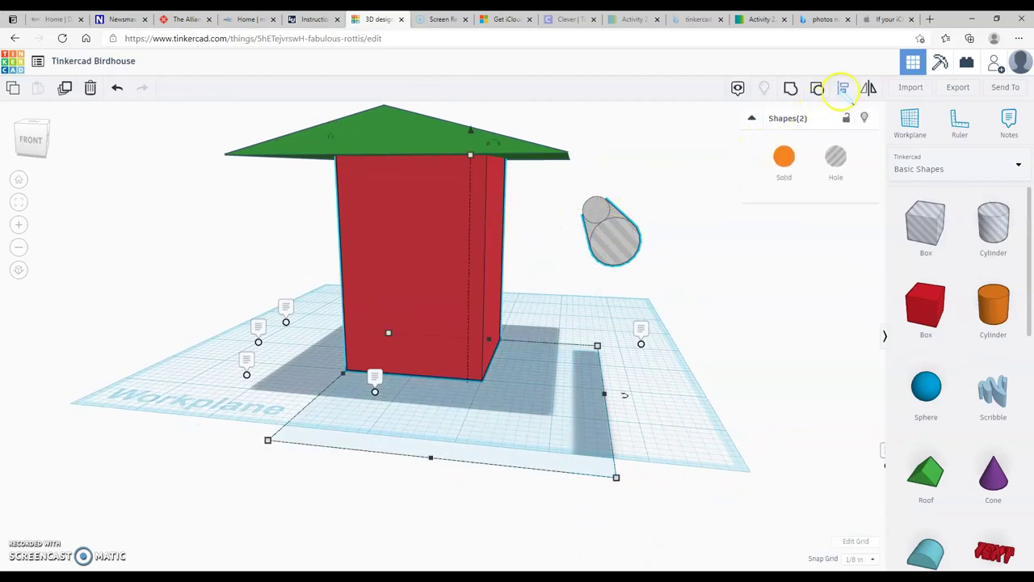
{"action": "left_click", "coordinate": [843, 89]}
{"action": "left_click", "coordinate": [429, 240]}
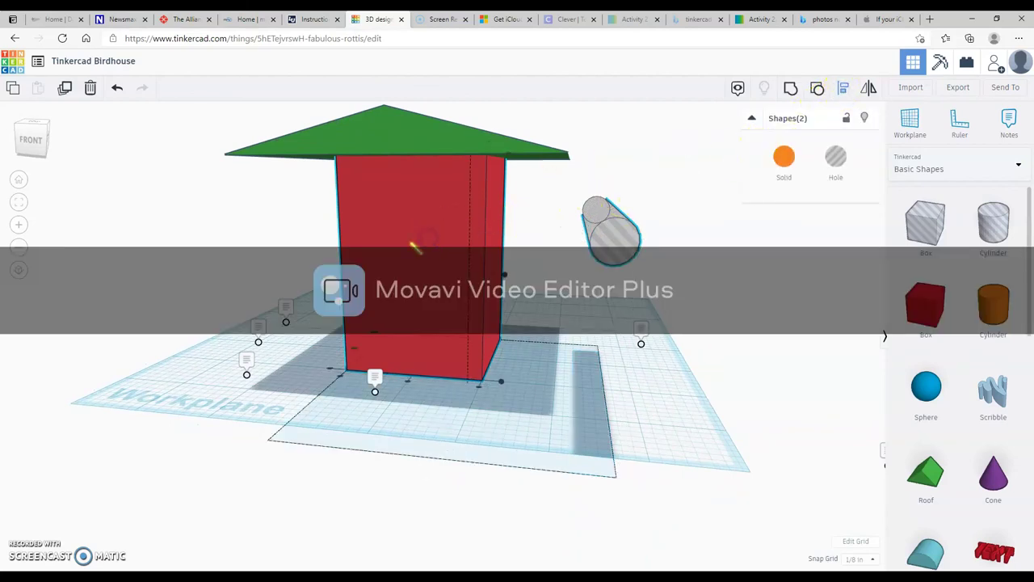
{"action": "mouse_move", "coordinate": [409, 381]}
{"action": "left_click", "coordinate": [409, 382]}
{"action": "left_click", "coordinate": [356, 349]}
{"action": "right_click_drag", "start_coordinate": [599, 241], "coordinate": [653, 269]}
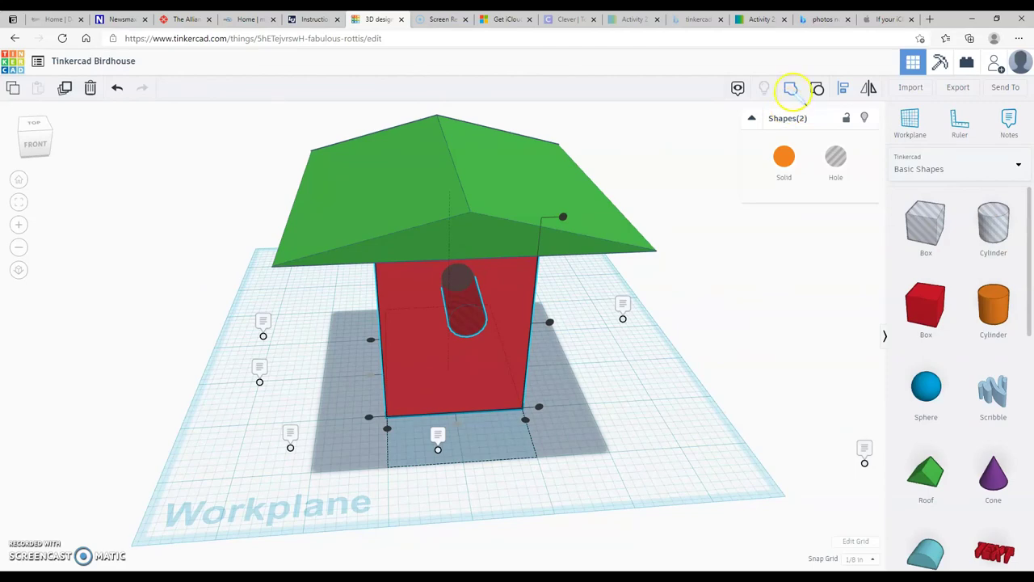
{"action": "left_click", "coordinate": [792, 89]}
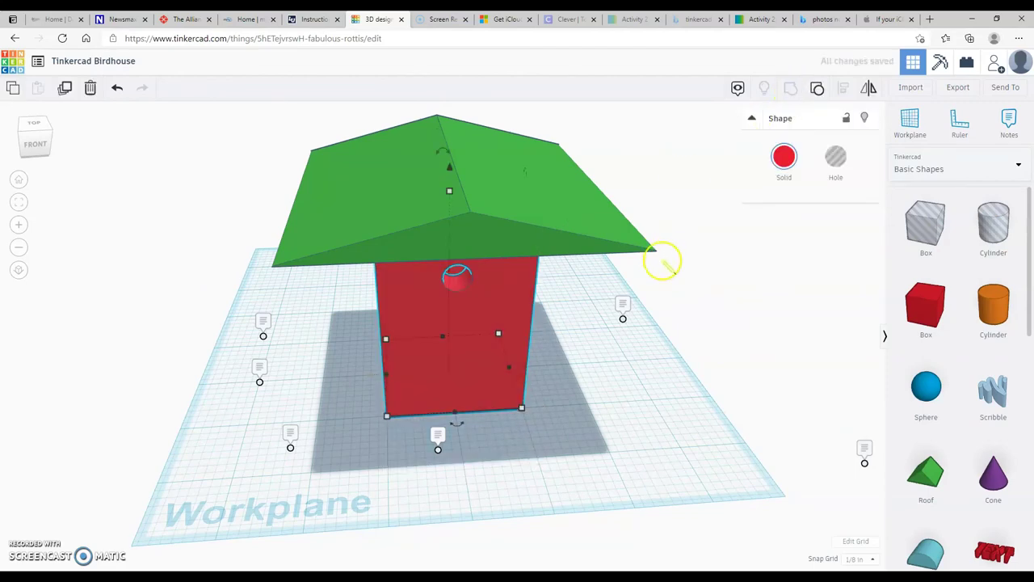